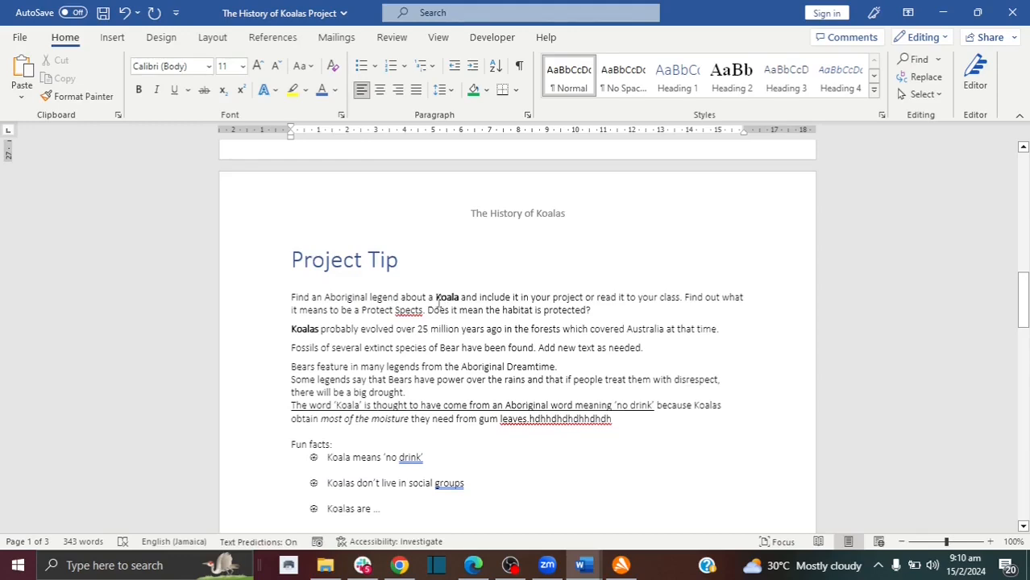
# Step: Select the bold word 'Koala' in the first paragraph under Project Tip
pyautogui.click(435, 298)
pyautogui.moveTo(436, 297); pyautogui.dragTo(461, 297)
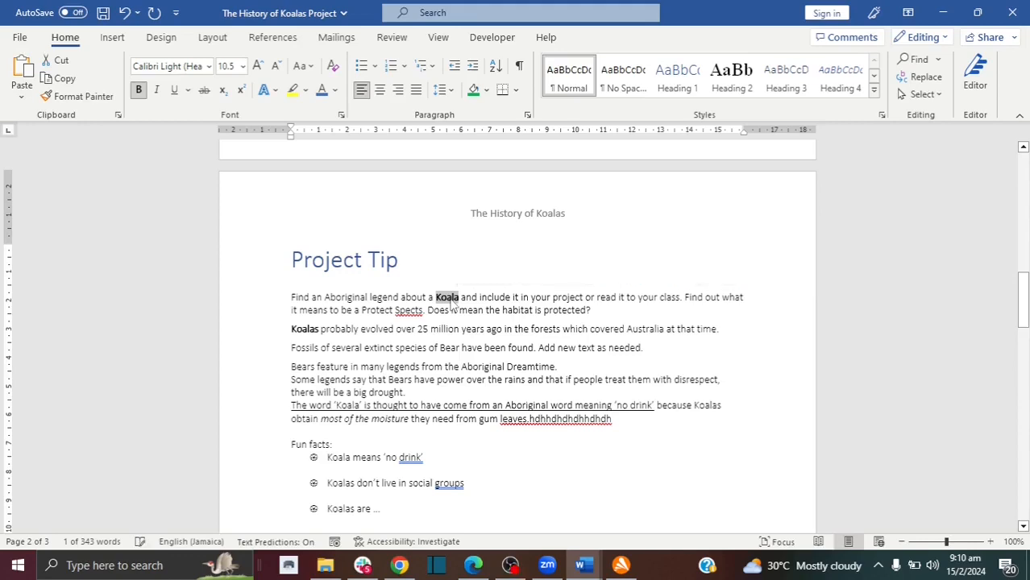
pyautogui.rightClick(453, 303)
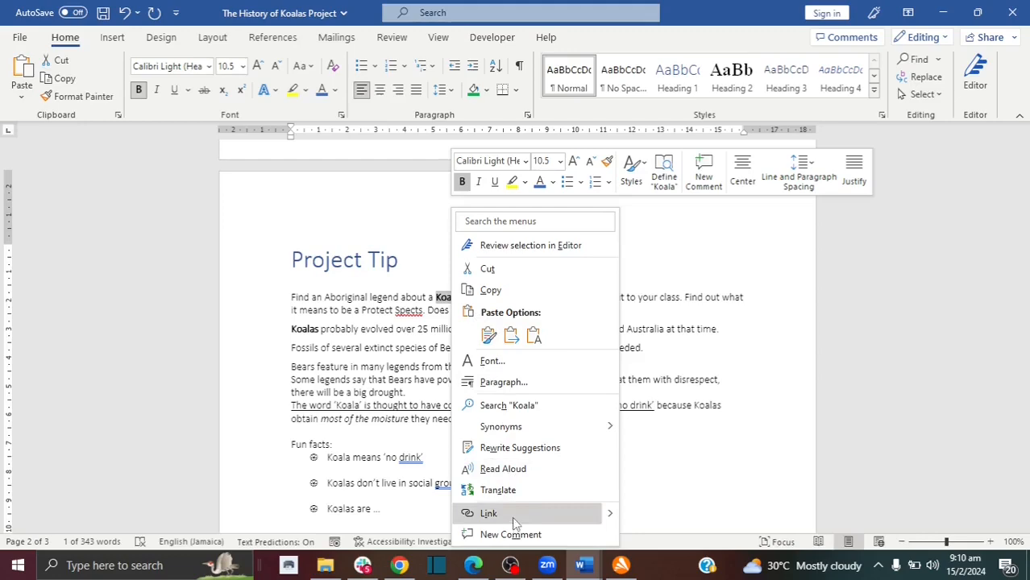
pyautogui.click(588, 515)
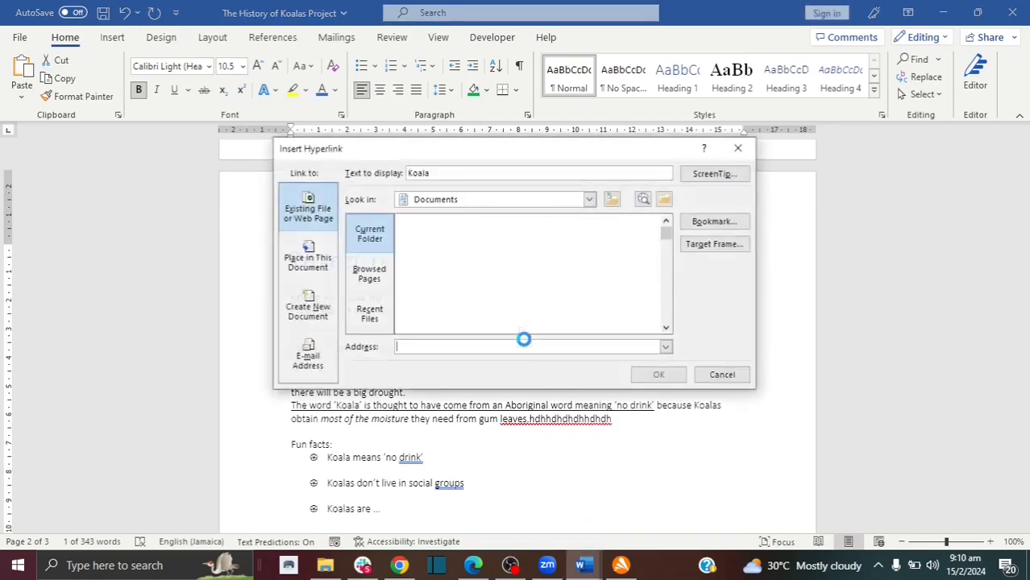
pyautogui.write('k')
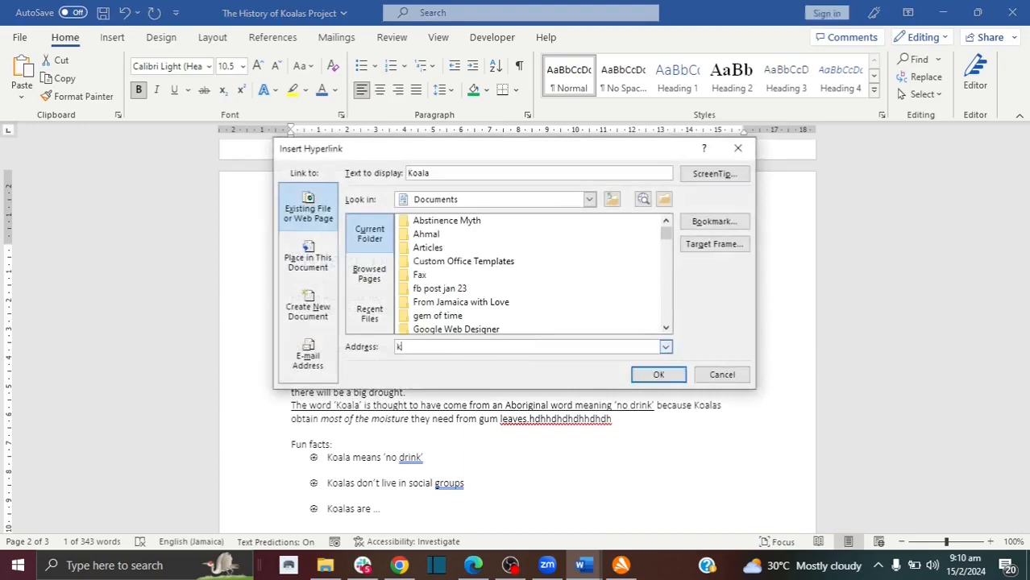
pyautogui.press('BackSpace')
pyautogui.write('www.ko')
pyautogui.press('BackSpace')
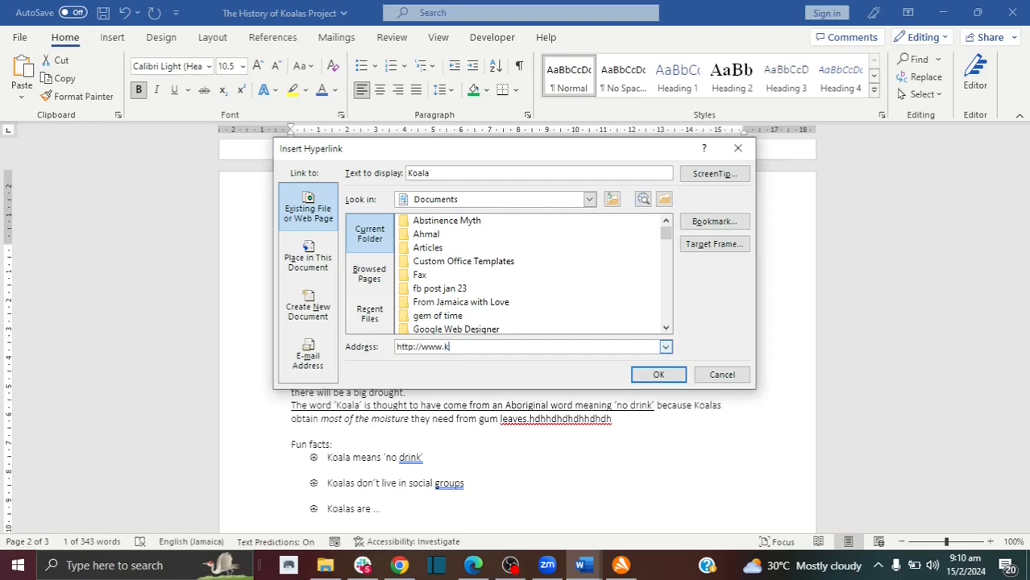
pyautogui.press('BackSpace')
pyautogui.write('koalas.')
pyautogui.write('com')
pyautogui.click(659, 374)
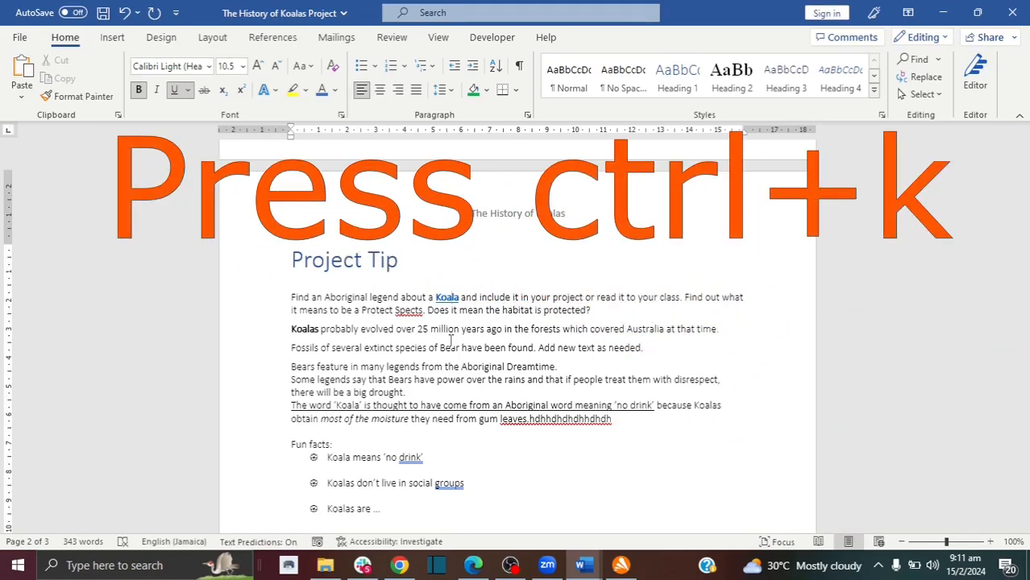
pyautogui.doubleClick(304, 329)
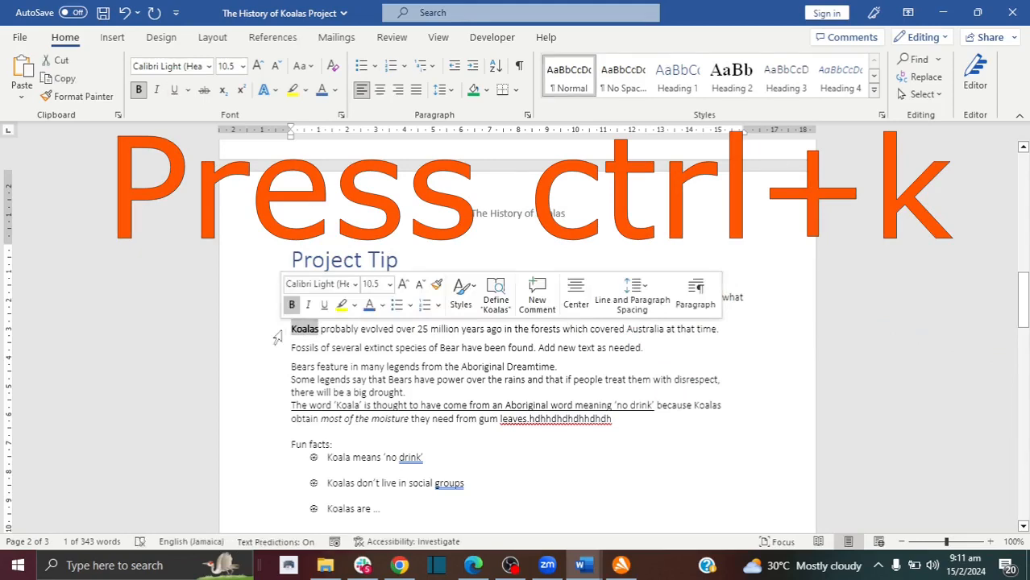
pyautogui.hotkey('ctrl', 'k')
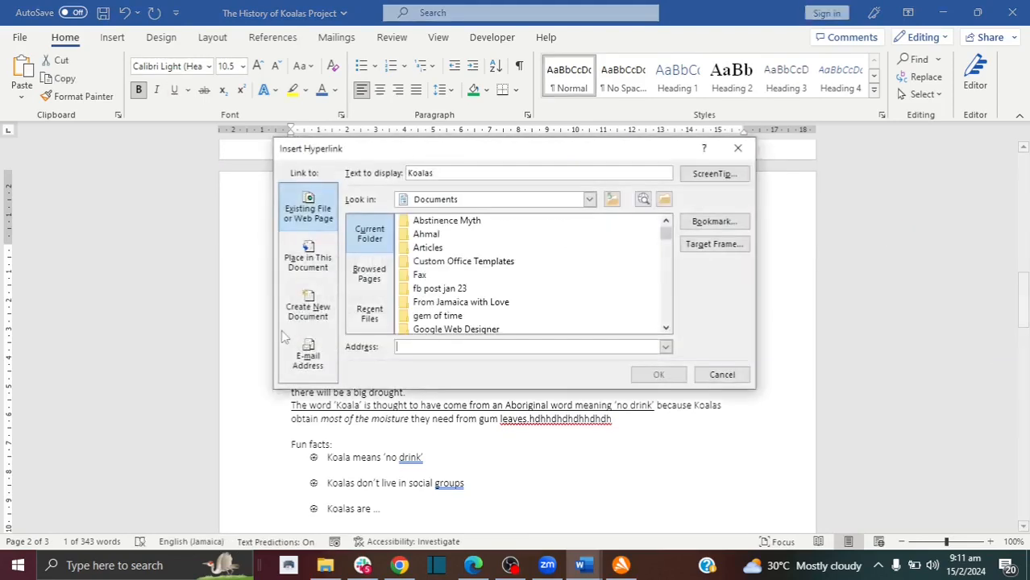
pyautogui.write('ww')
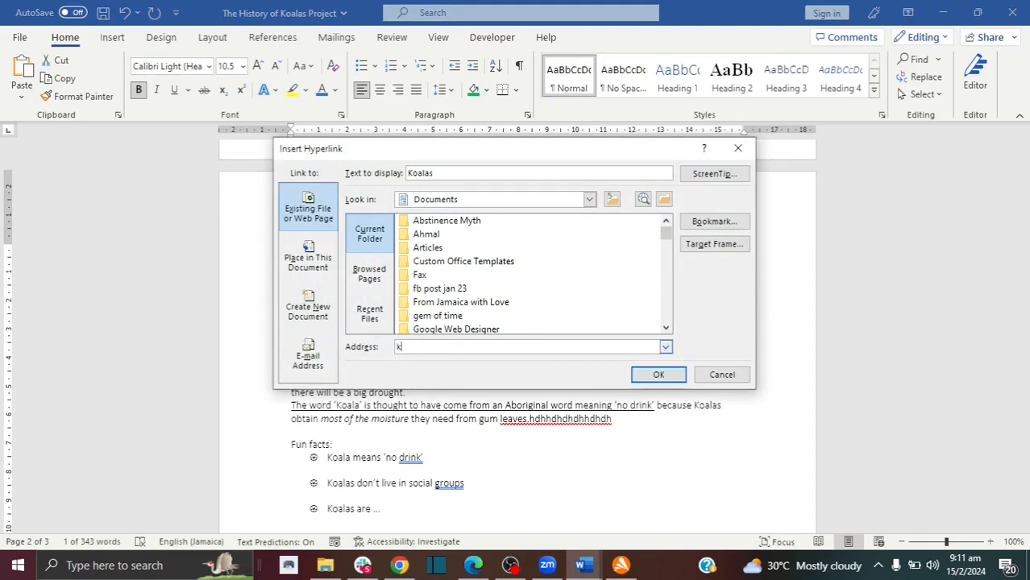
pyautogui.press('BackSpace')
pyautogui.press('BackSpace')
pyautogui.write('www.koalas.com')
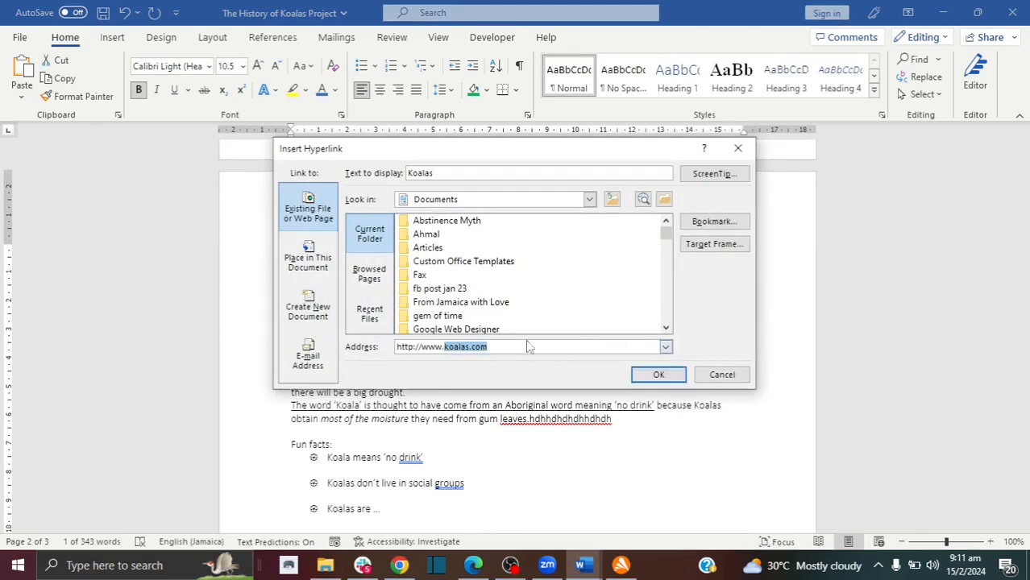
pyautogui.click(658, 374)
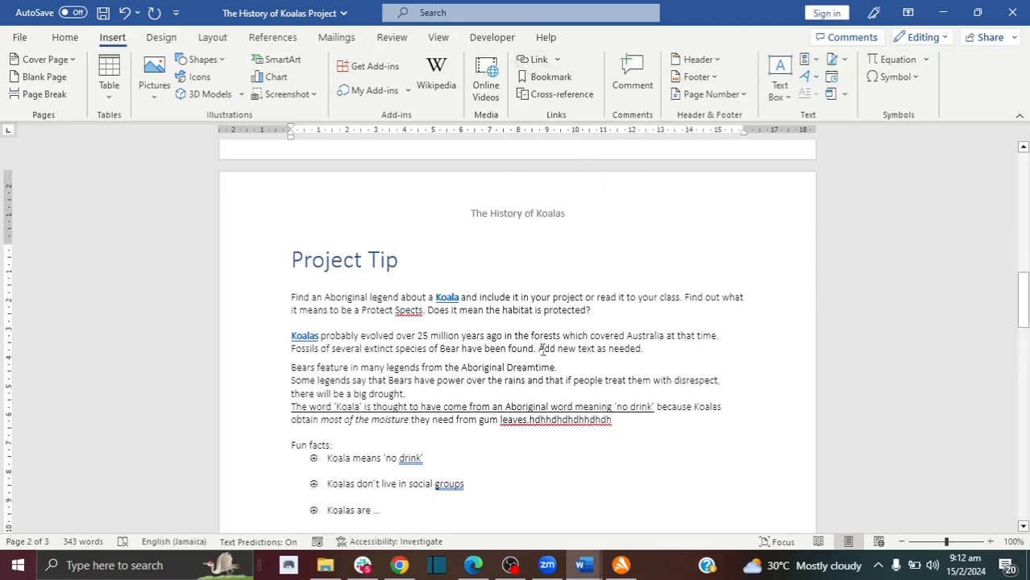
pyautogui.moveTo(538, 348); pyautogui.dragTo(646, 348)
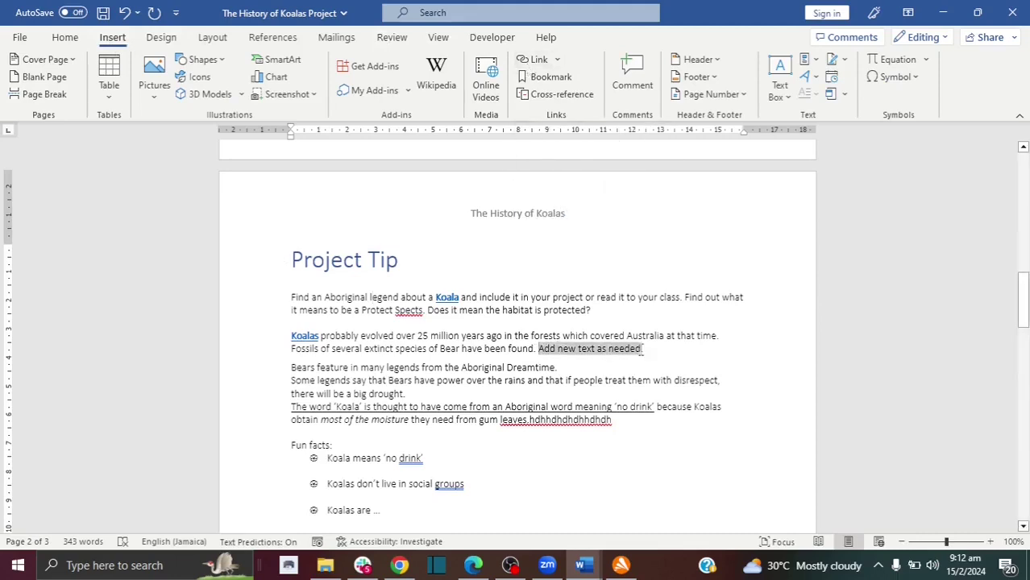
pyautogui.click(539, 60)
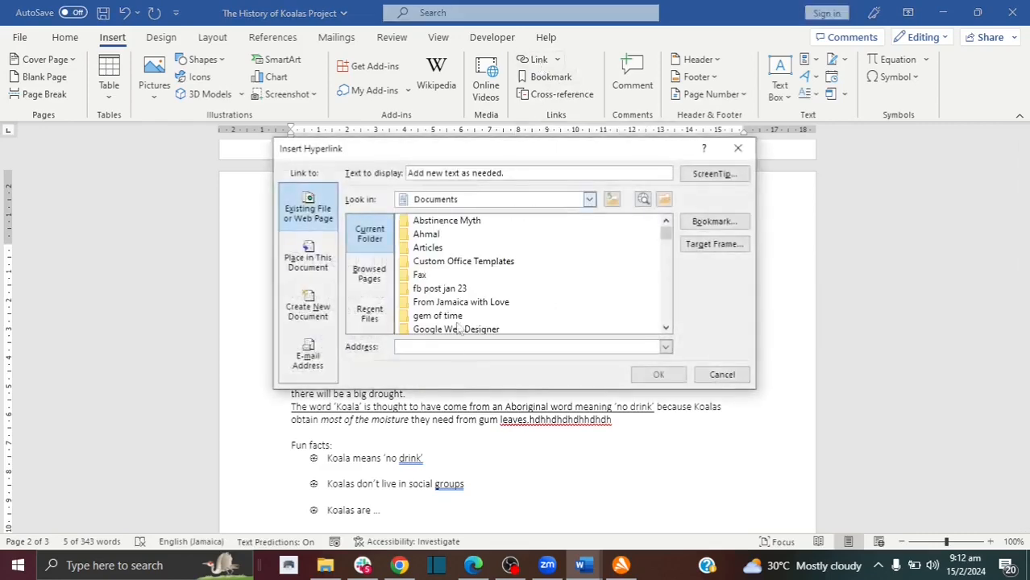
pyautogui.write('www.')
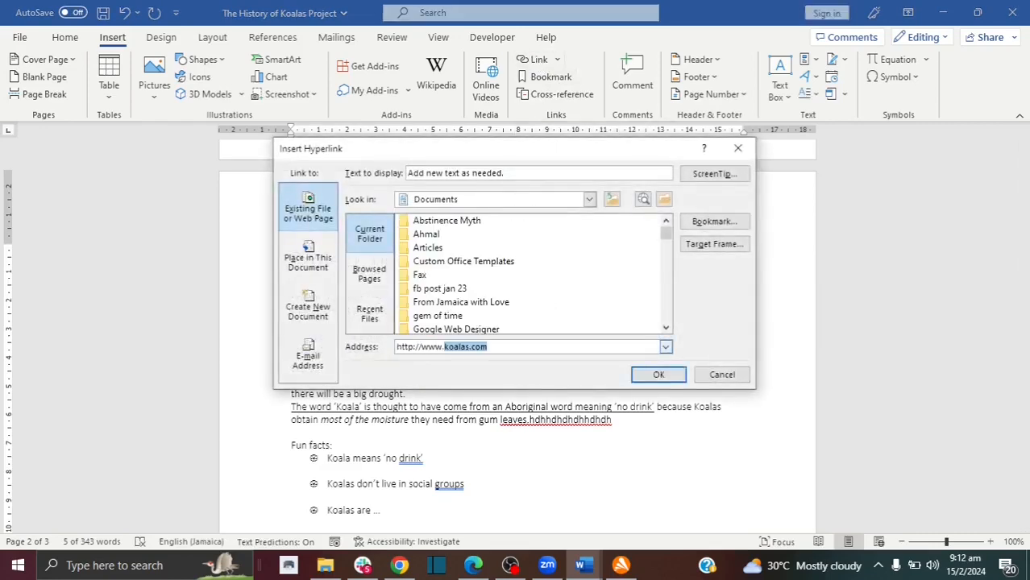
pyautogui.write('google.')
pyautogui.write('com')
pyautogui.press('Return')
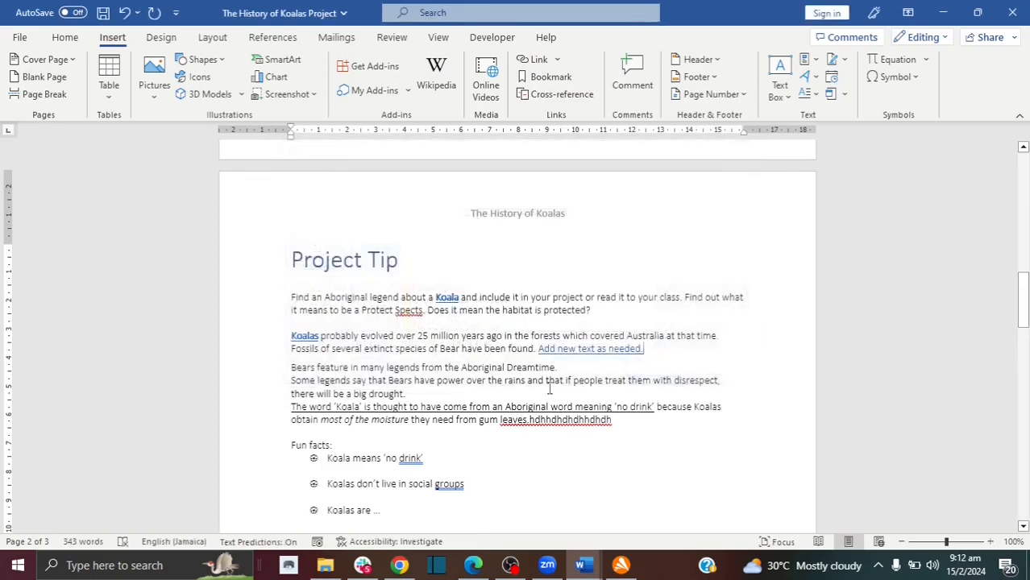
pyautogui.click(548, 390)
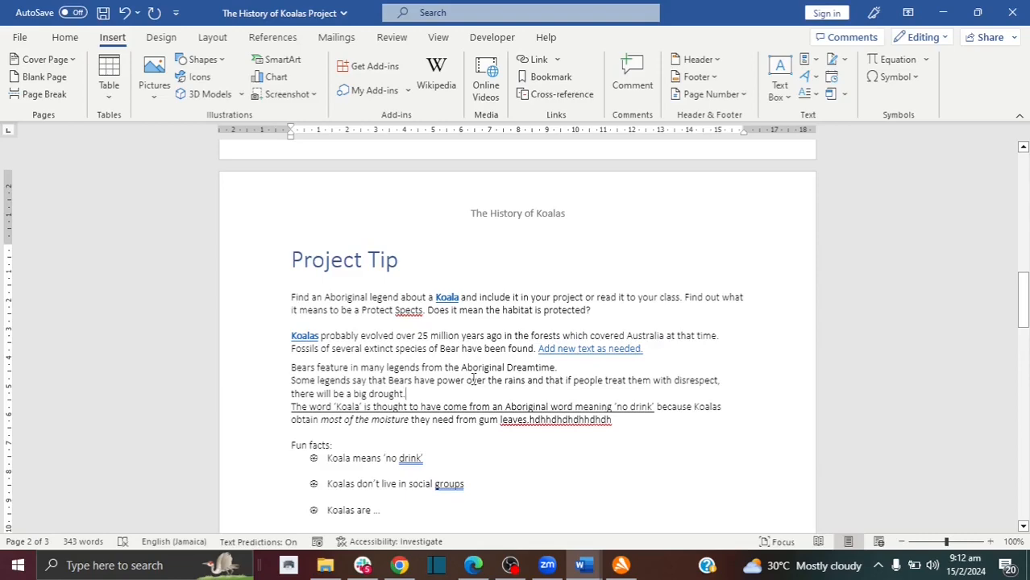
pyautogui.scroll(-3, 475, 379)
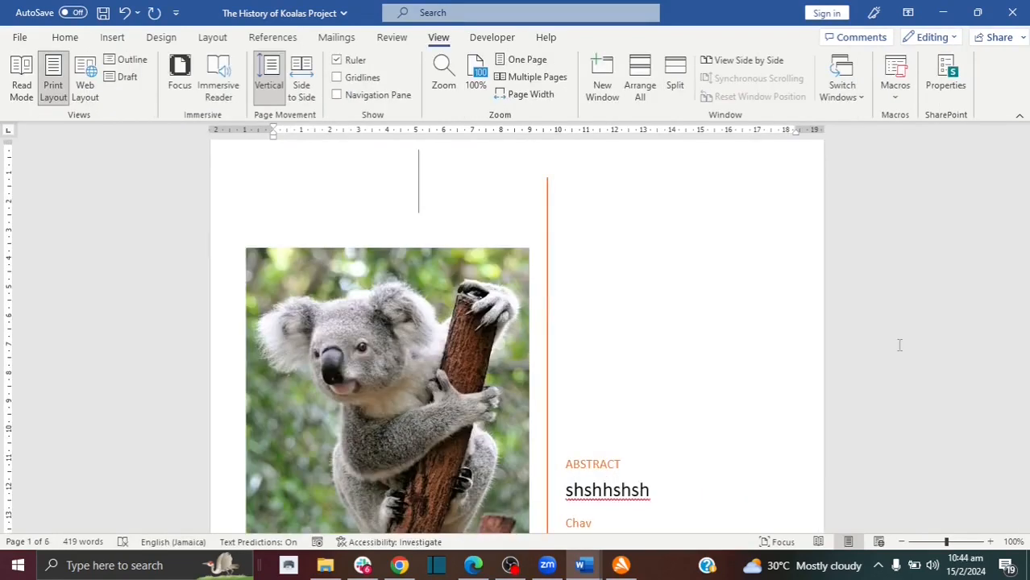